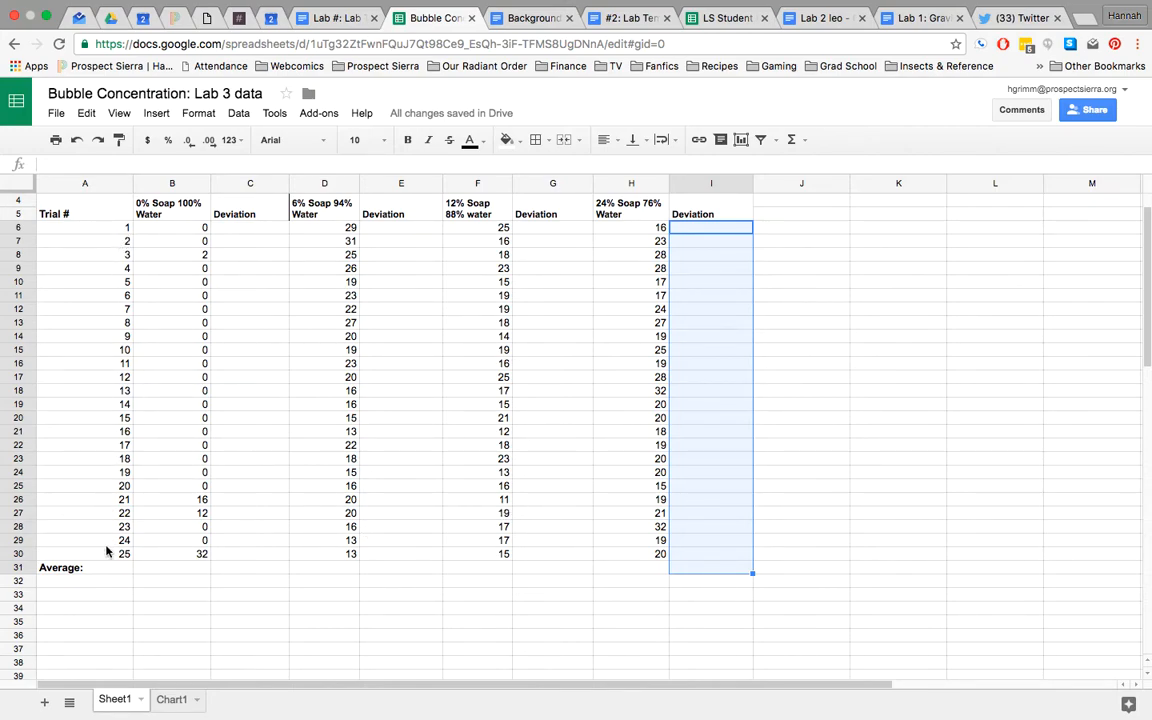
# Enter an AVERAGE formula in B31 for the 0% soap trials, covering B6:B30
pyautogui.click(184, 574)
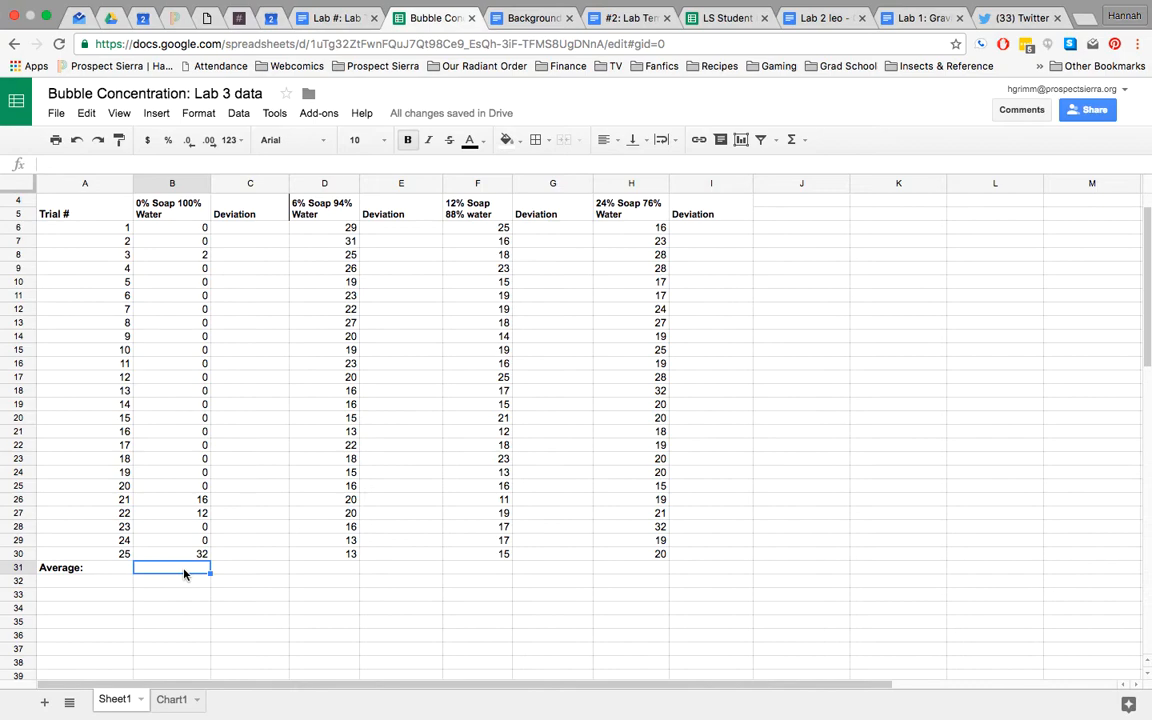
pyautogui.write('=')
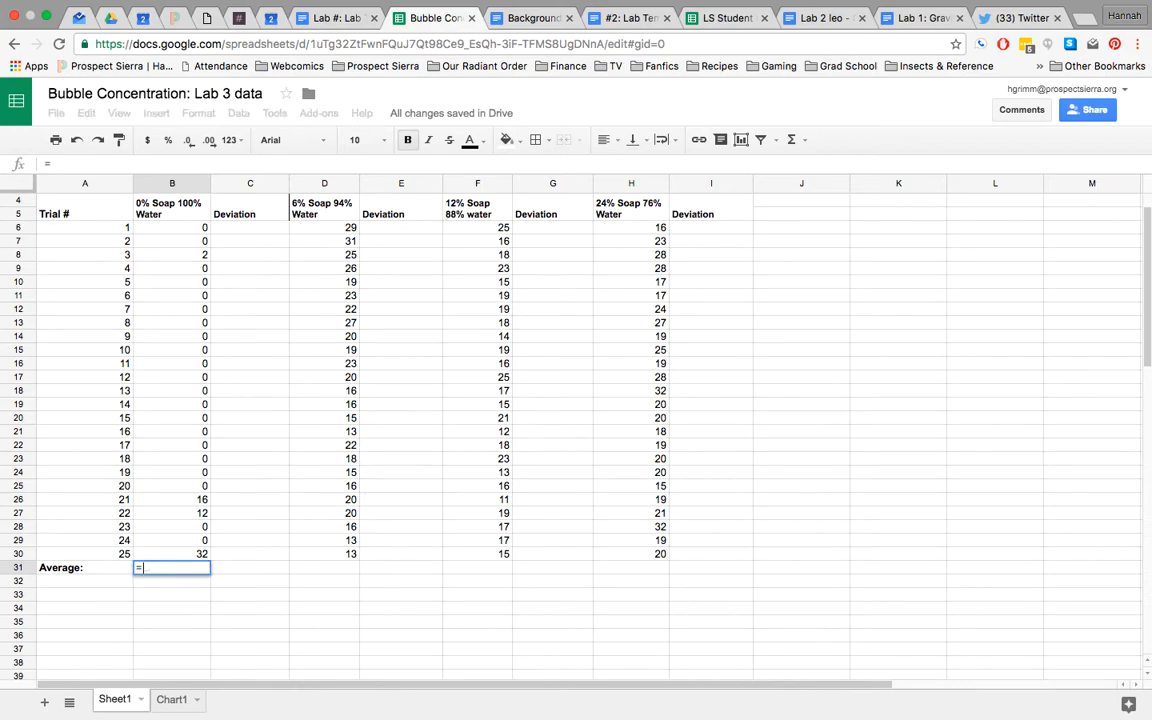
pyautogui.write('average')
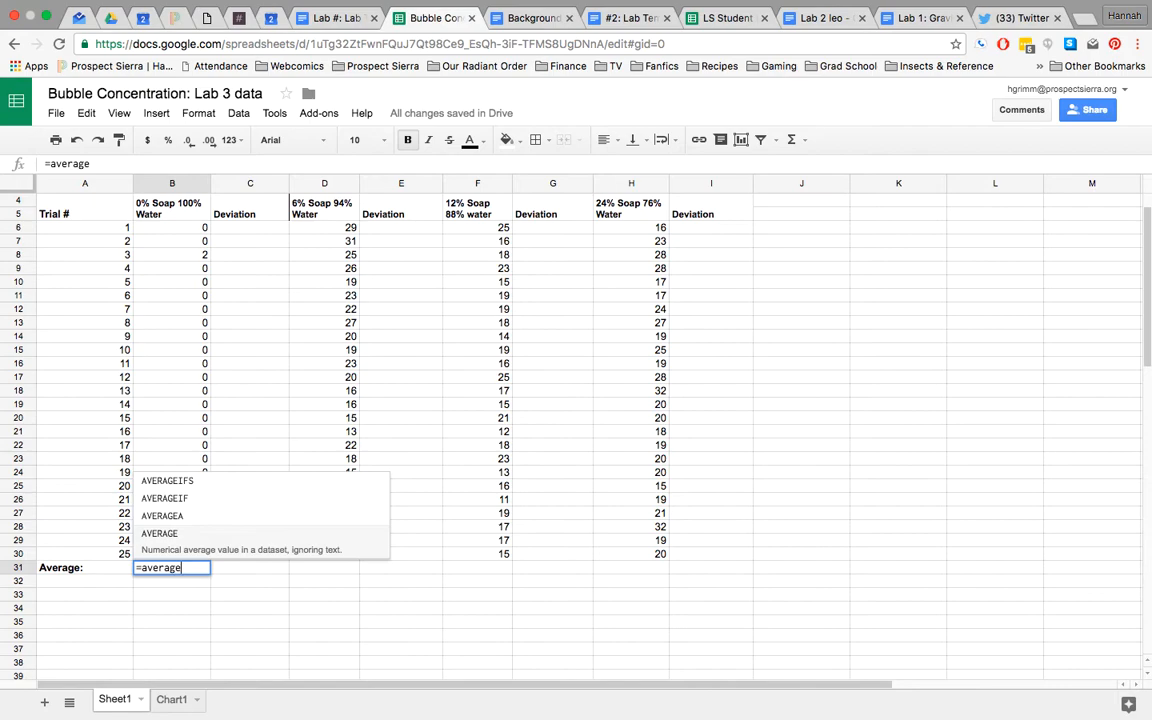
pyautogui.click(183, 541)
pyautogui.moveTo(192, 553); pyautogui.dragTo(188, 233)
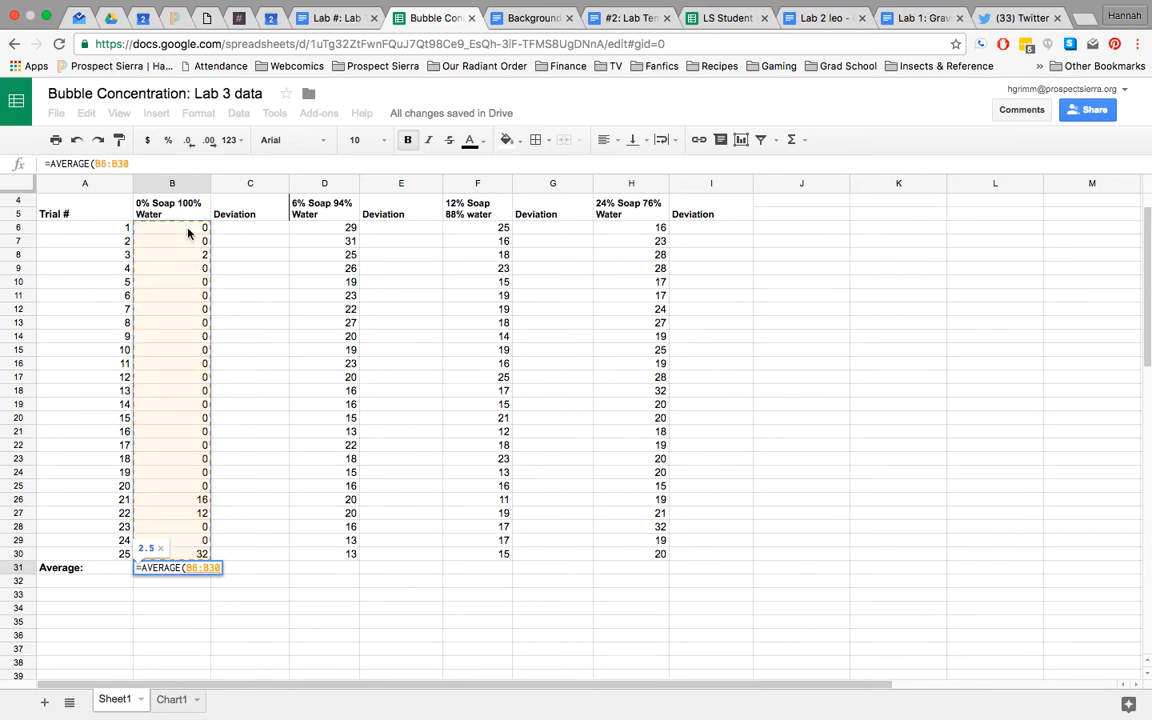
pyautogui.press('Return')
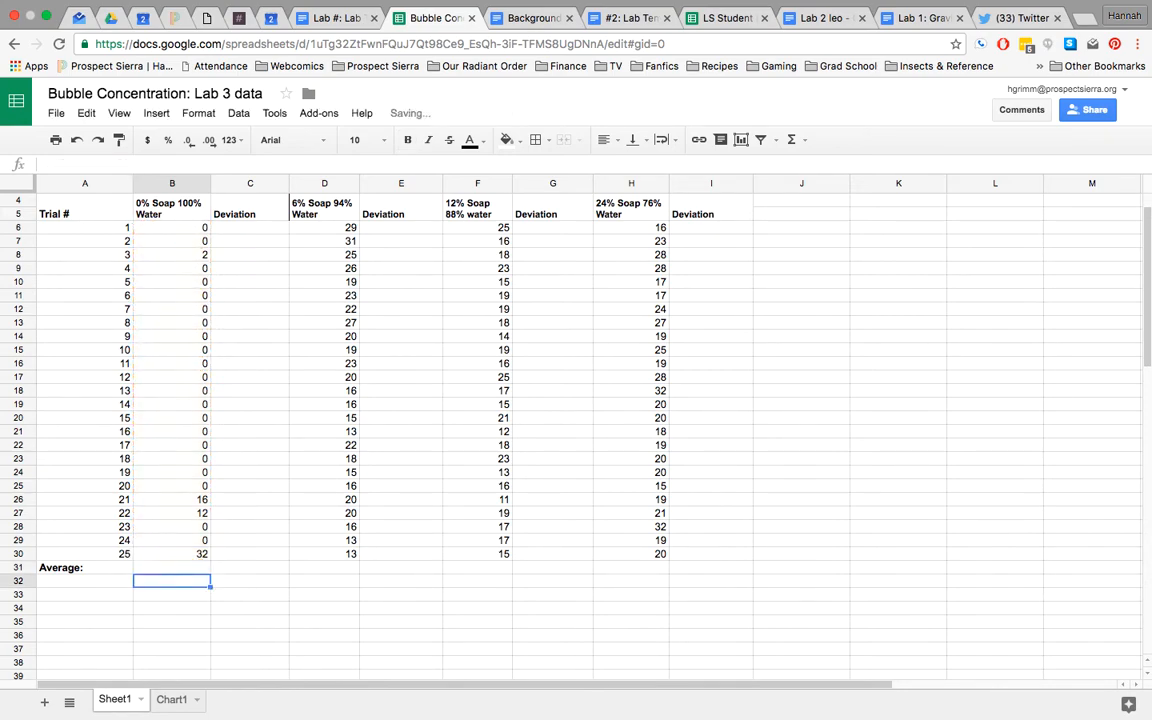
# Fill the average formula from B31 across row 31 to H31 and check the copied formulas under the other soap concentrations
pyautogui.click(191, 570)
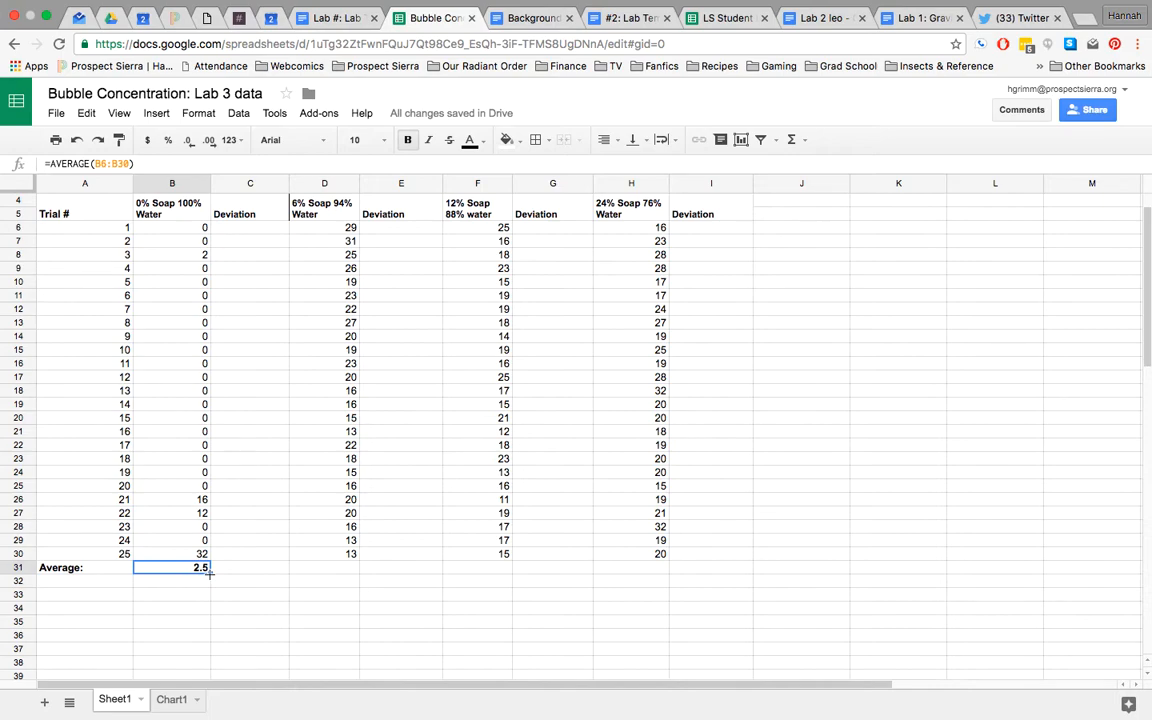
pyautogui.moveTo(209, 571); pyautogui.dragTo(629, 568)
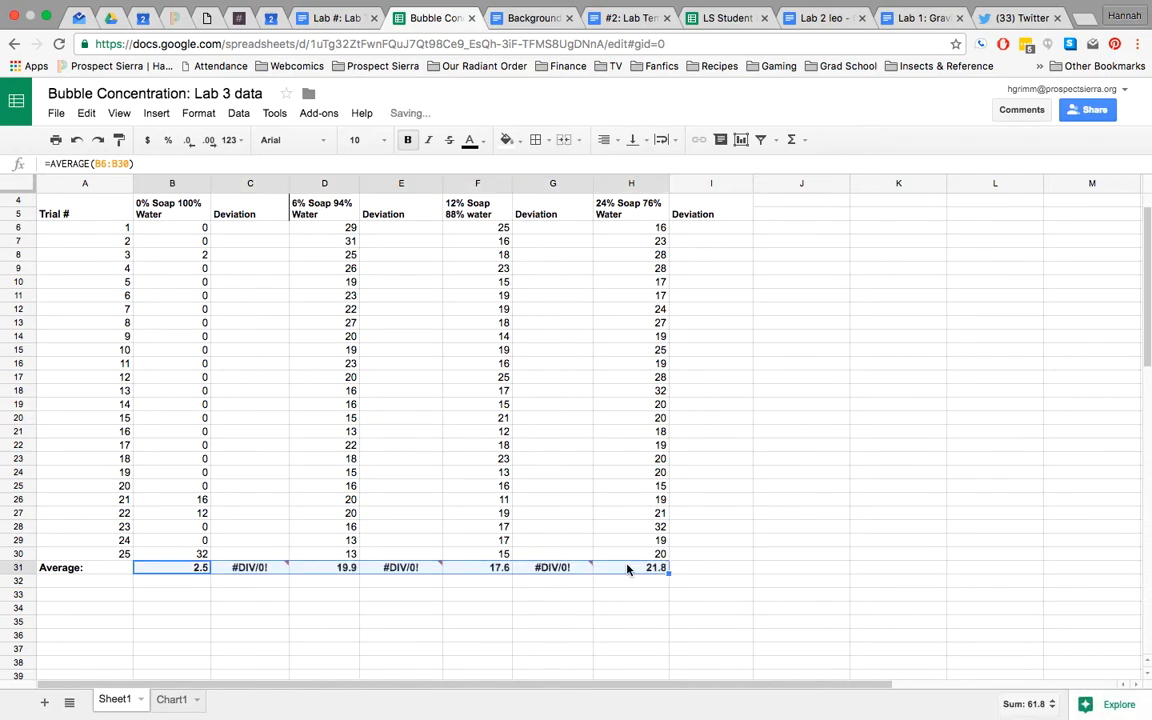
pyautogui.click(337, 570)
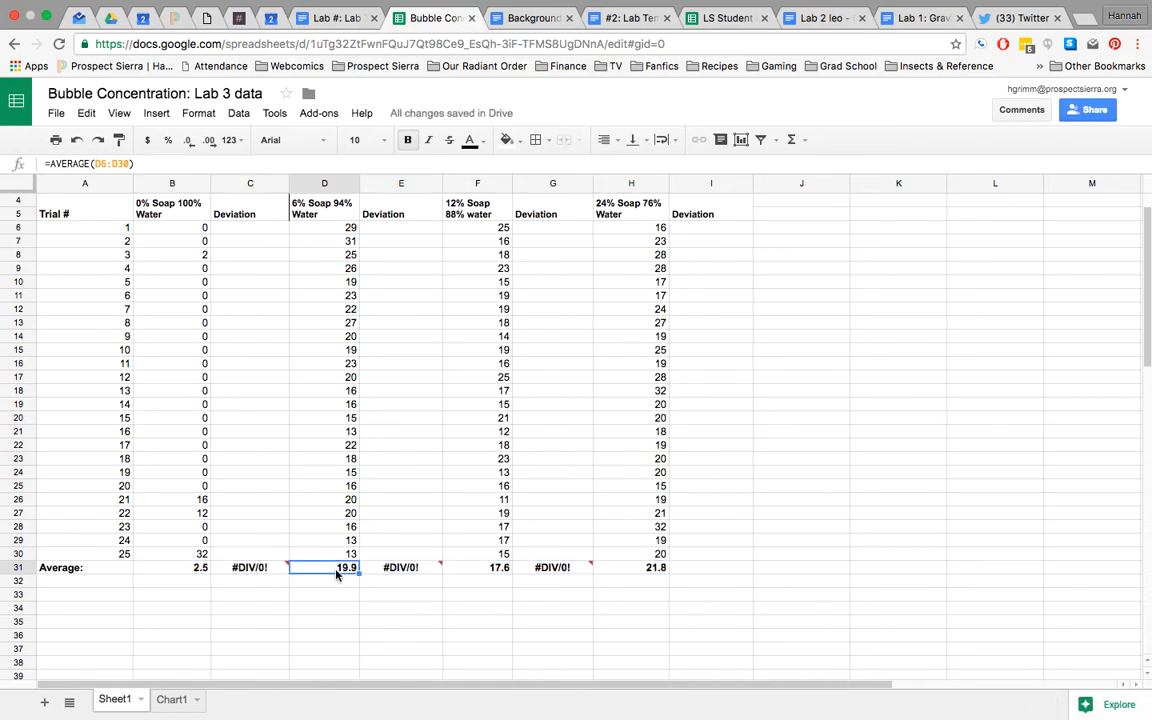
pyautogui.click(503, 570)
pyautogui.click(646, 574)
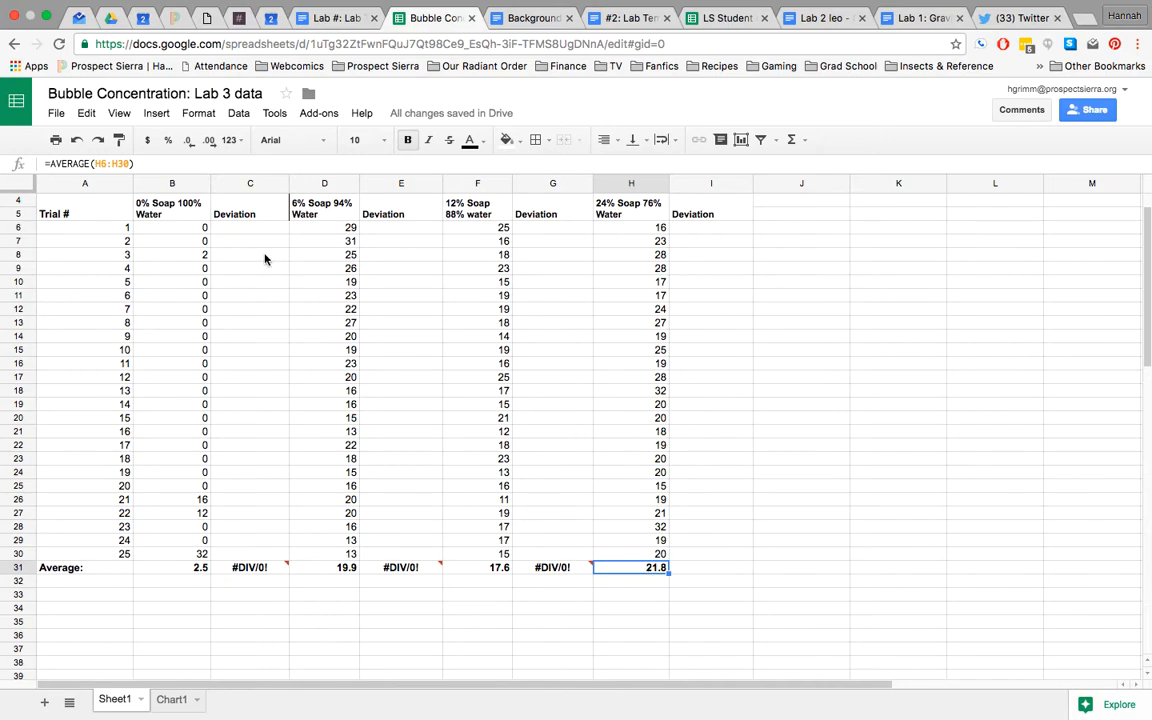
# Enter the formula =ABS(B6-2.5) in C6 for the first trial's deviation at 0% soap
pyautogui.click(238, 229)
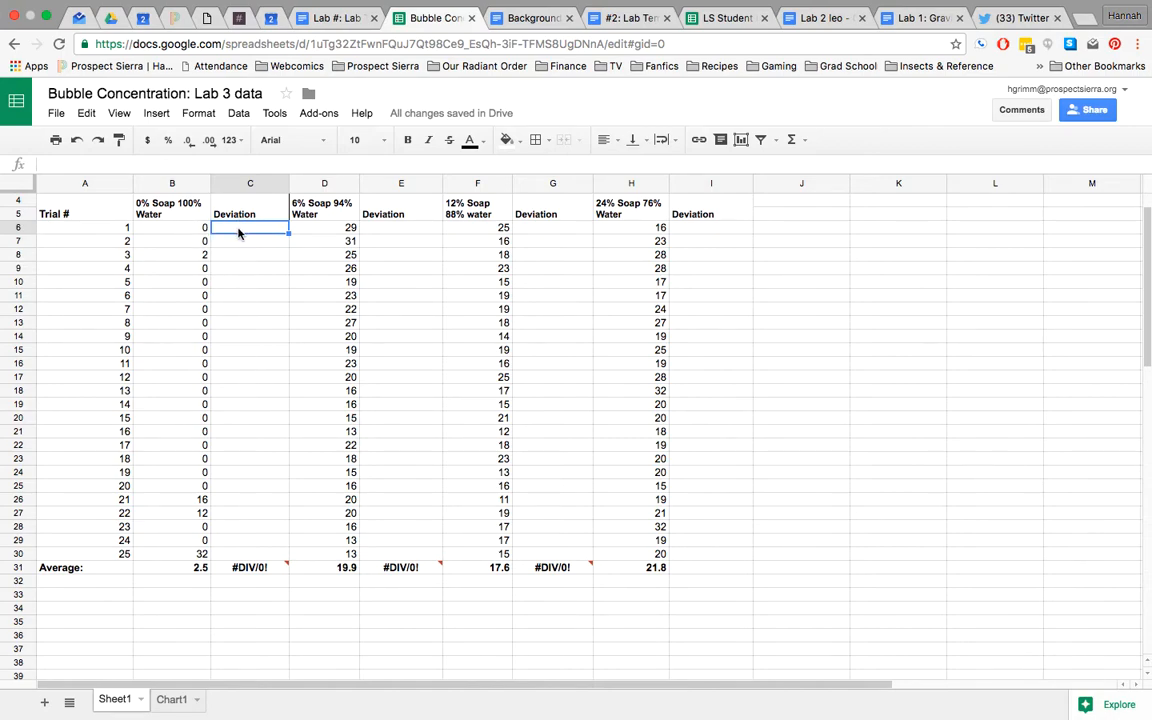
pyautogui.write('=')
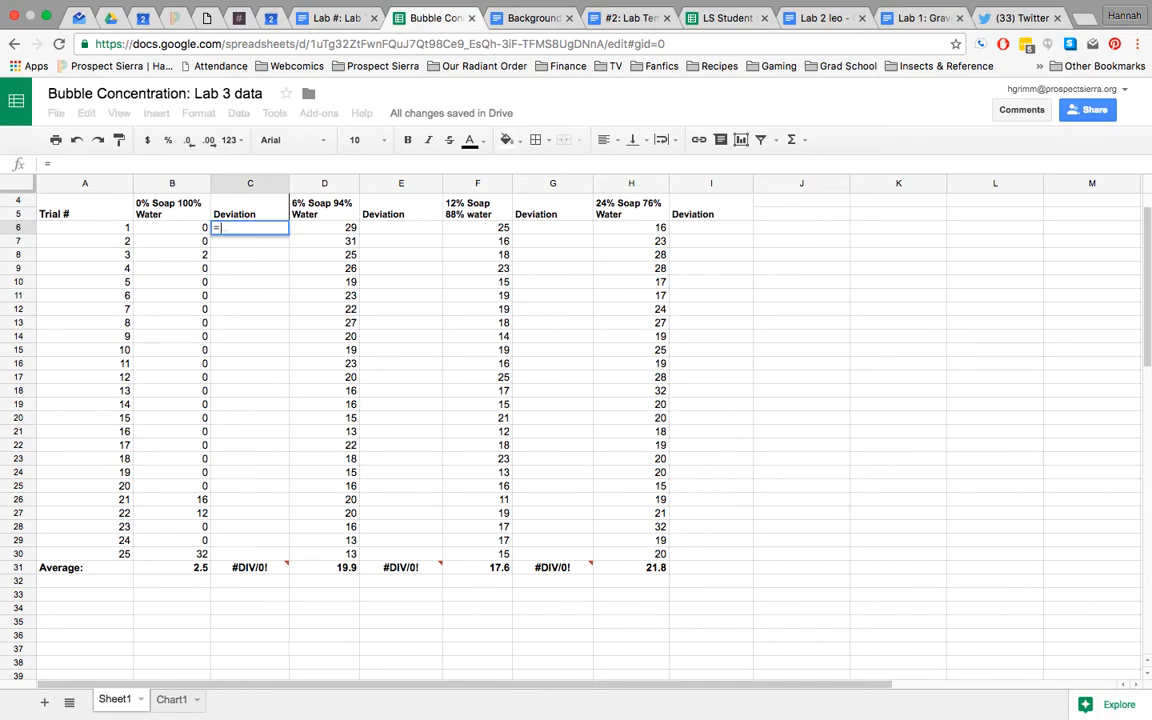
pyautogui.write('abs')
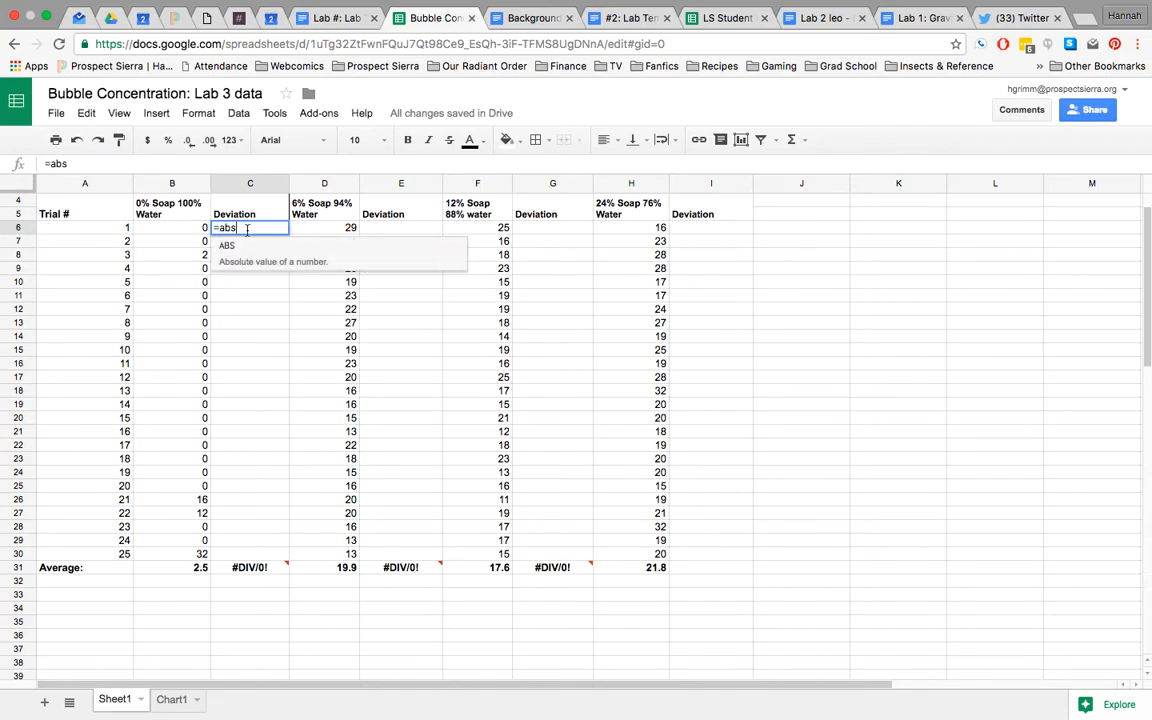
pyautogui.click(264, 260)
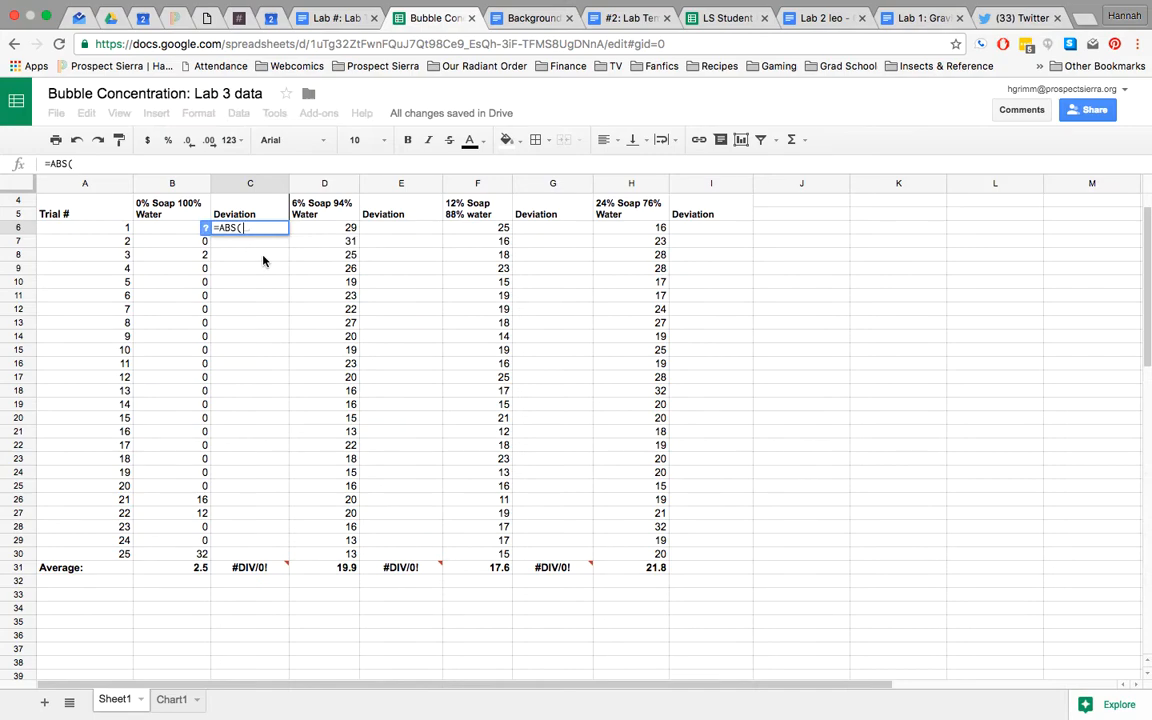
pyautogui.click(177, 230)
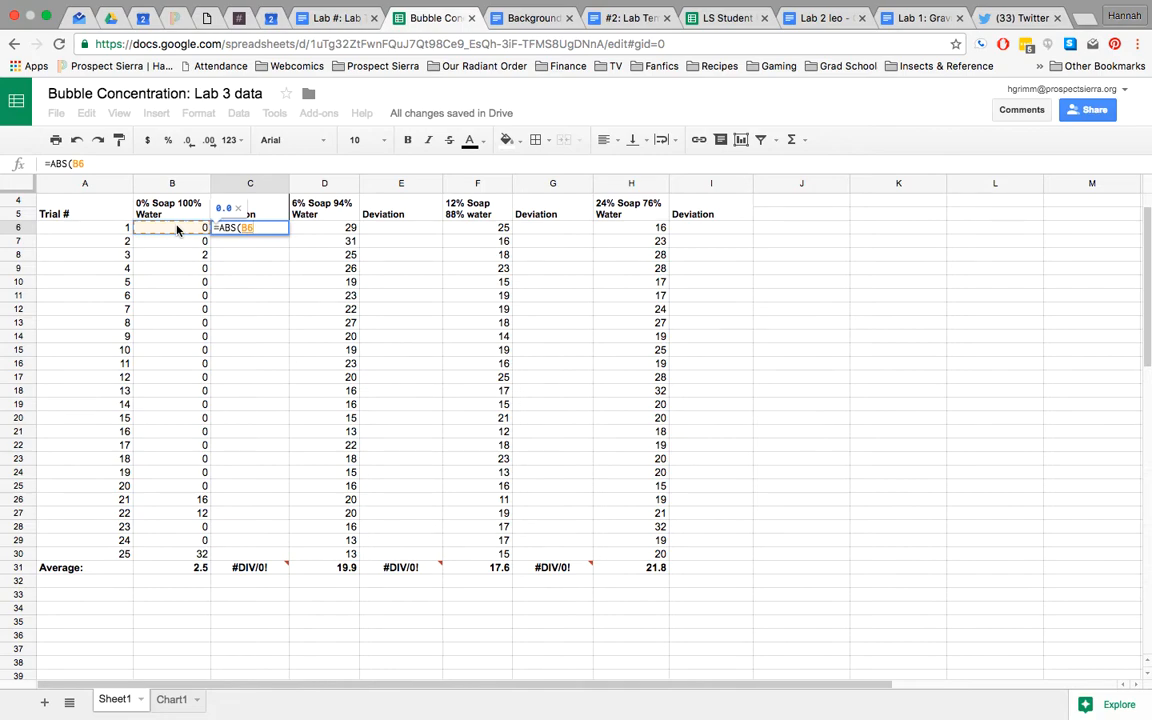
pyautogui.write('-2.5')
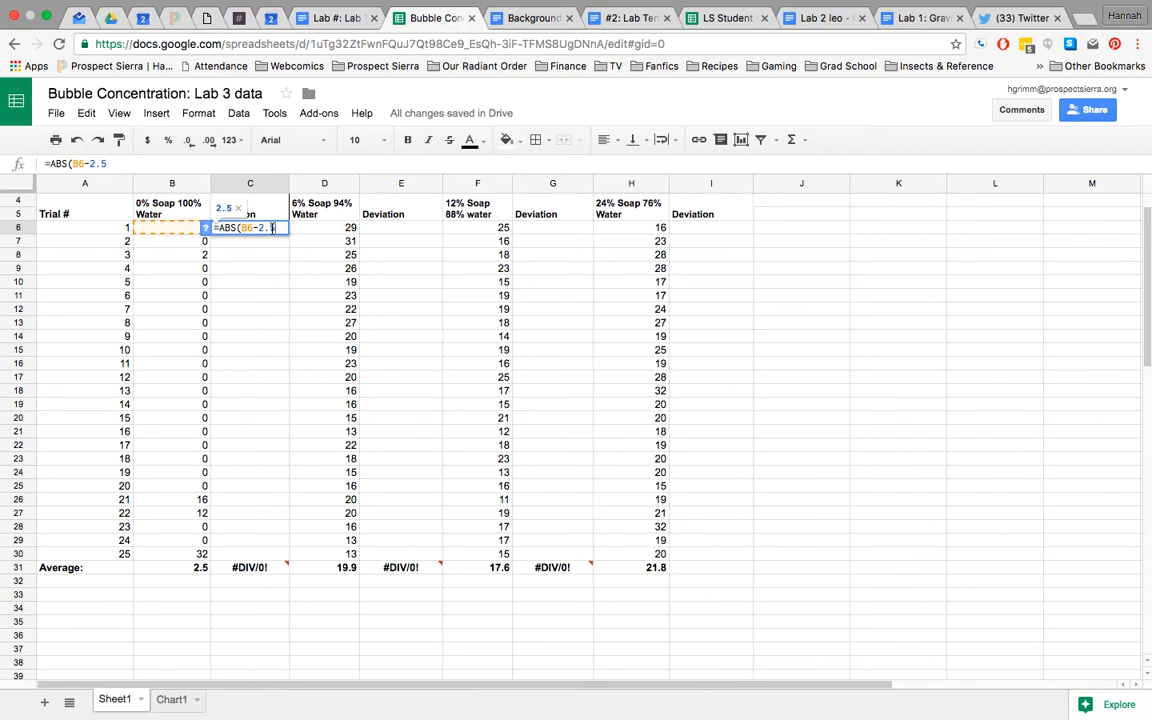
pyautogui.write(')')
pyautogui.press('Return')
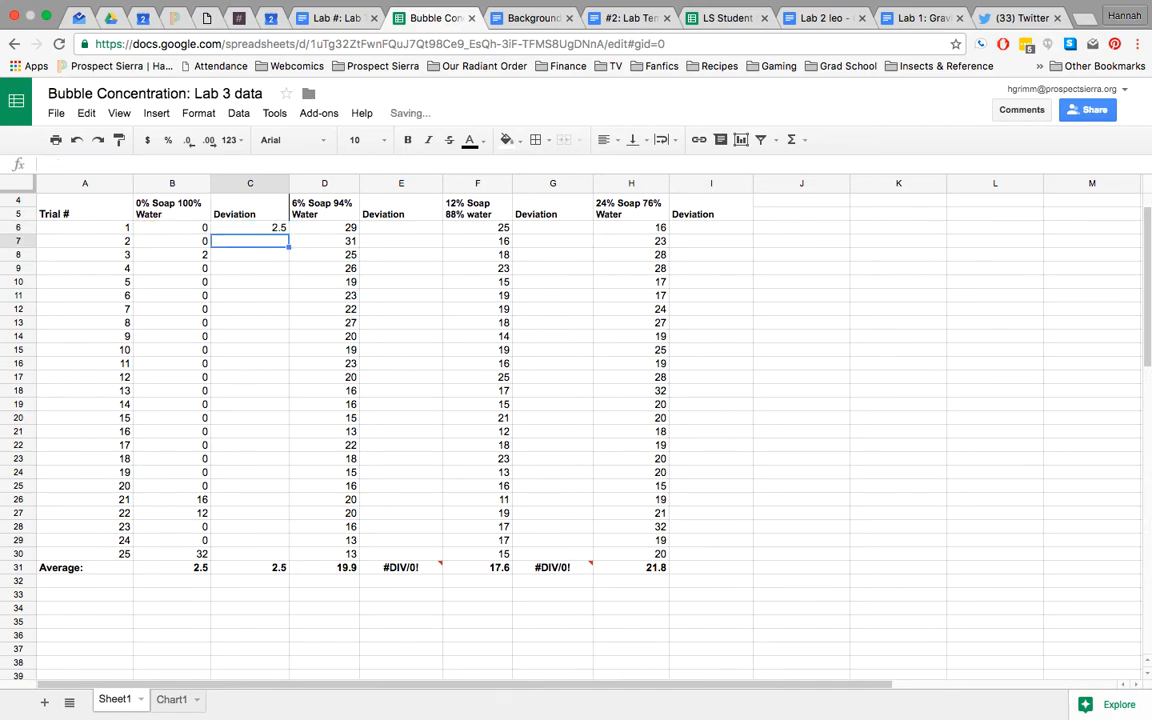
# Fill the 0% soap deviation formula down from C6 to C30 and check the average formula in C31
pyautogui.click(279, 228)
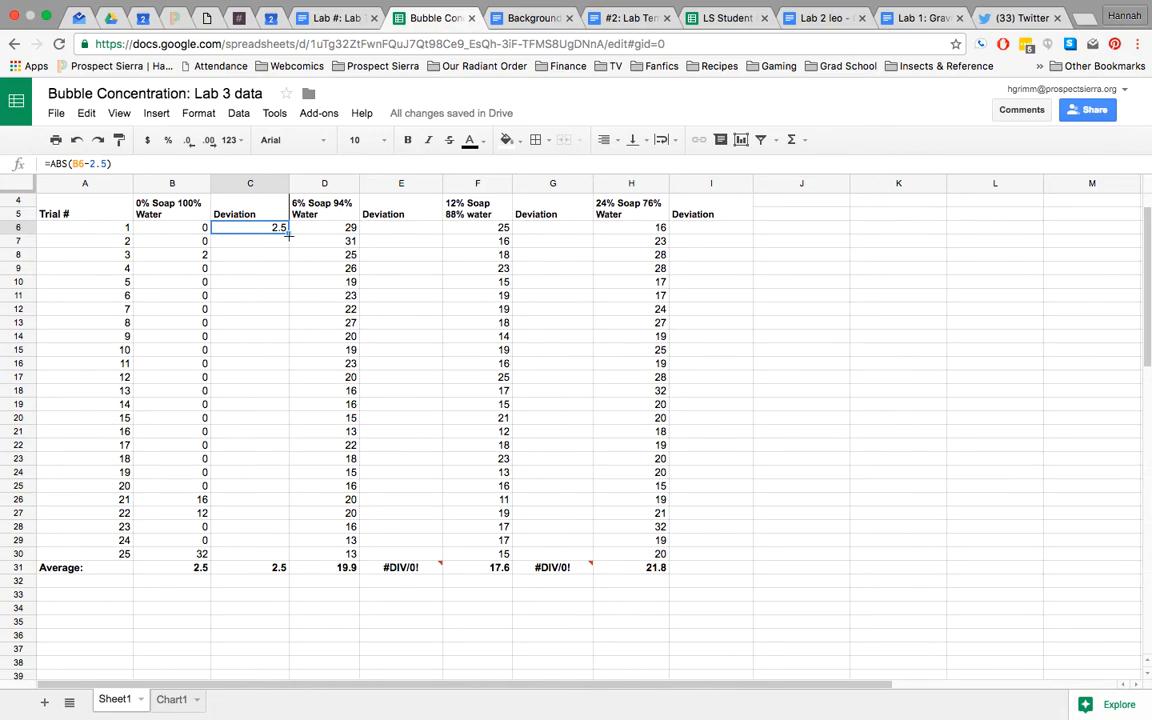
pyautogui.moveTo(288, 233); pyautogui.dragTo(272, 563)
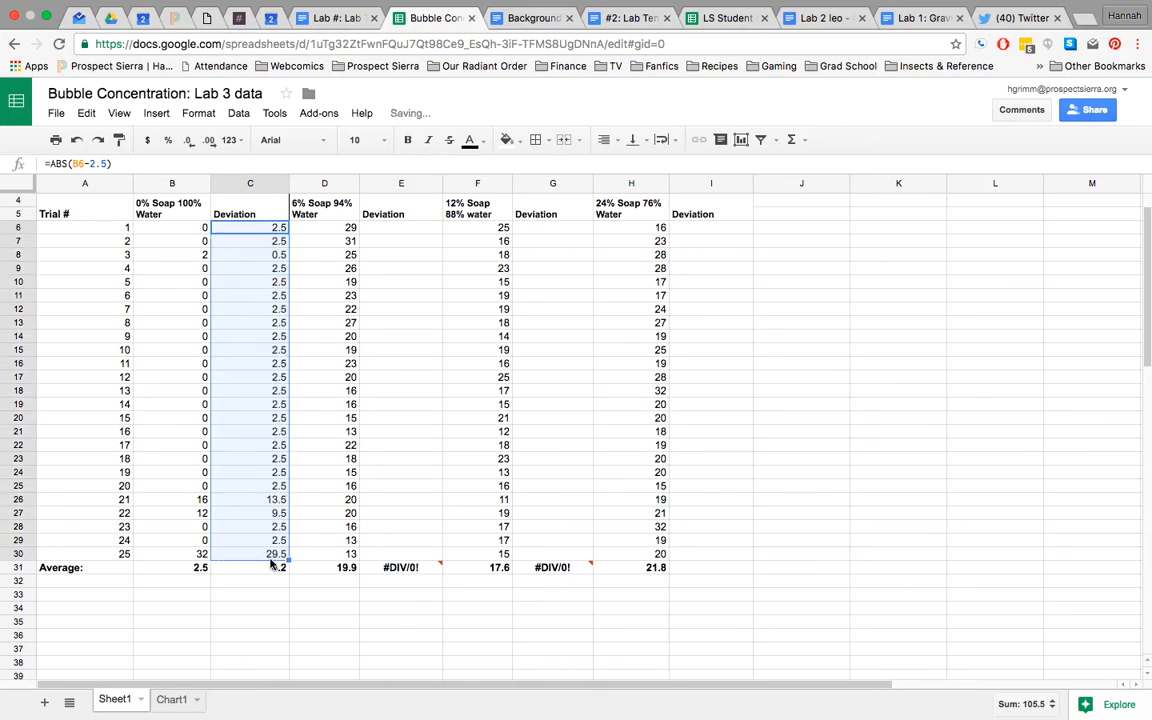
pyautogui.click(259, 572)
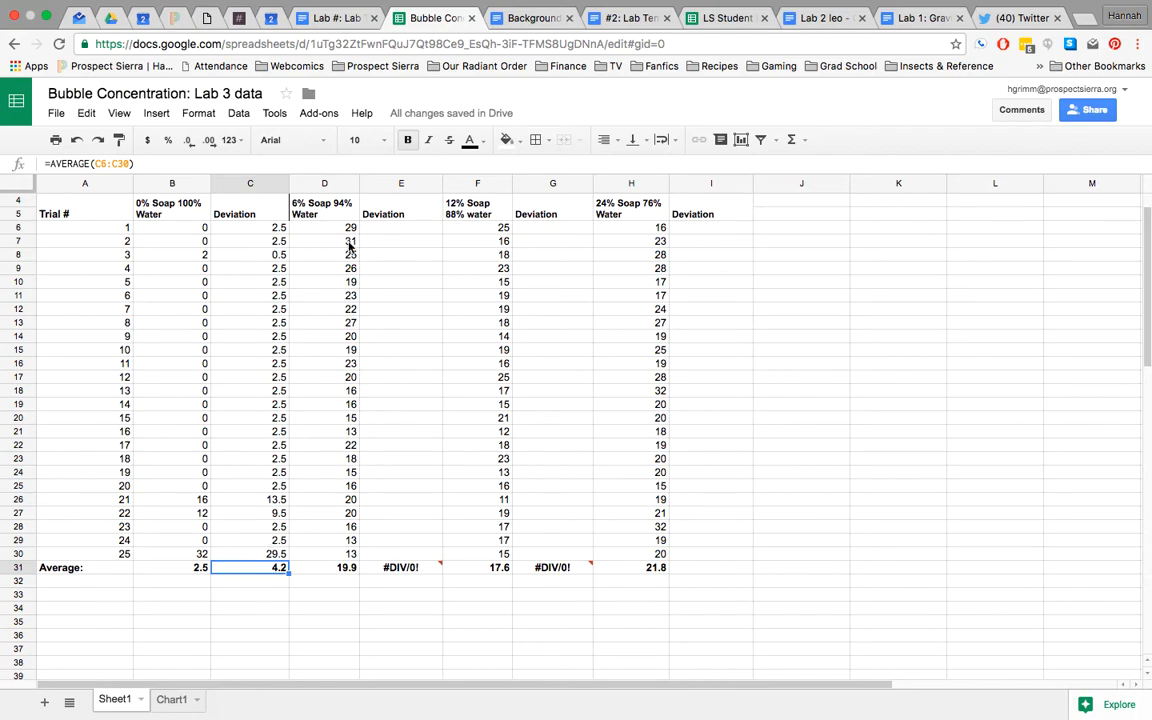
# Calculate the 6% soap deviations by entering =abs(D6-19.9) in E6 and filling it down to E30
pyautogui.click(385, 228)
pyautogui.write('=abs')
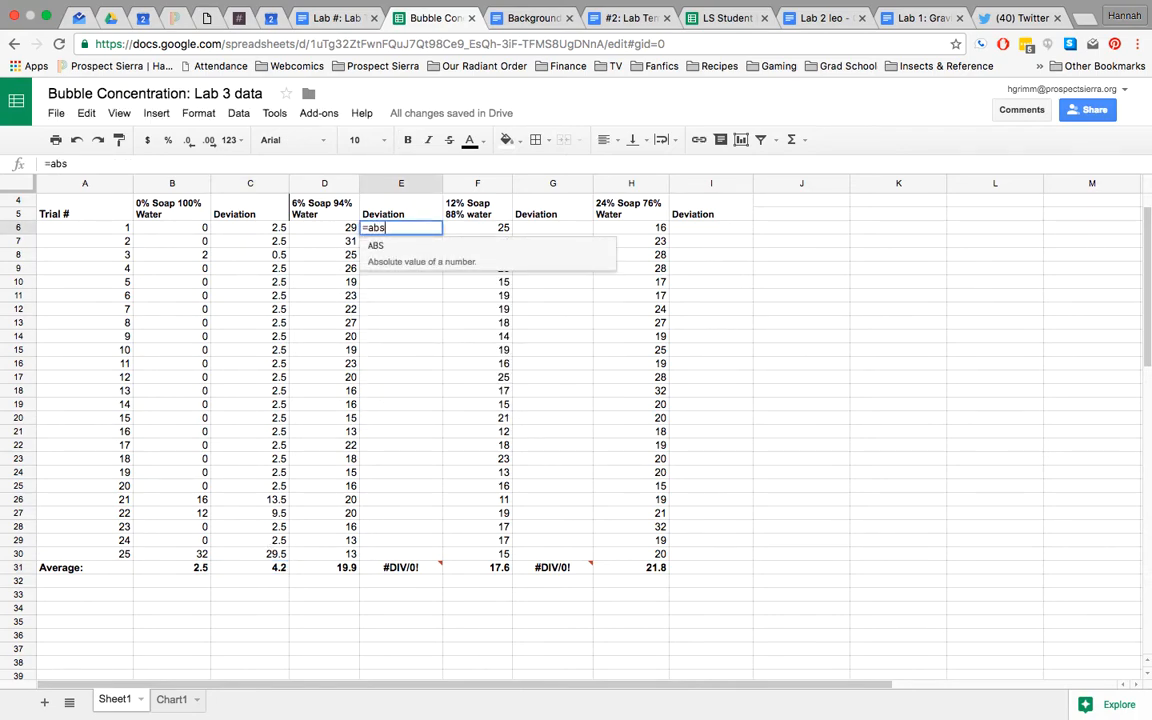
pyautogui.write('(')
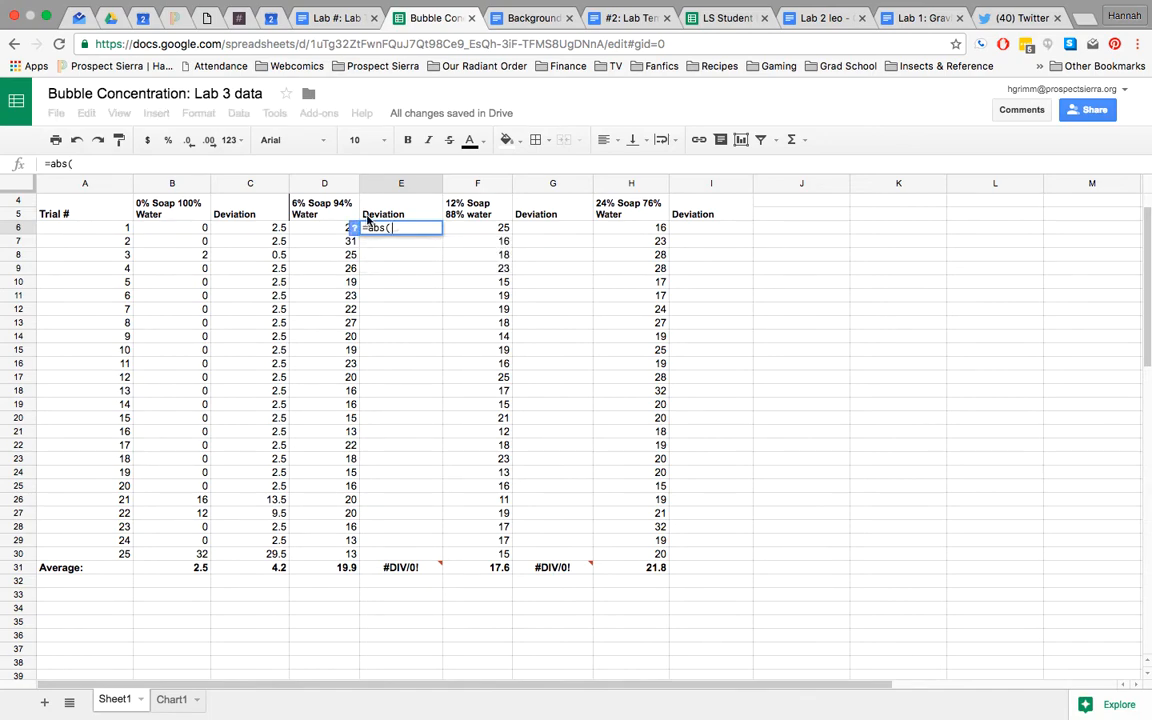
pyautogui.click(328, 229)
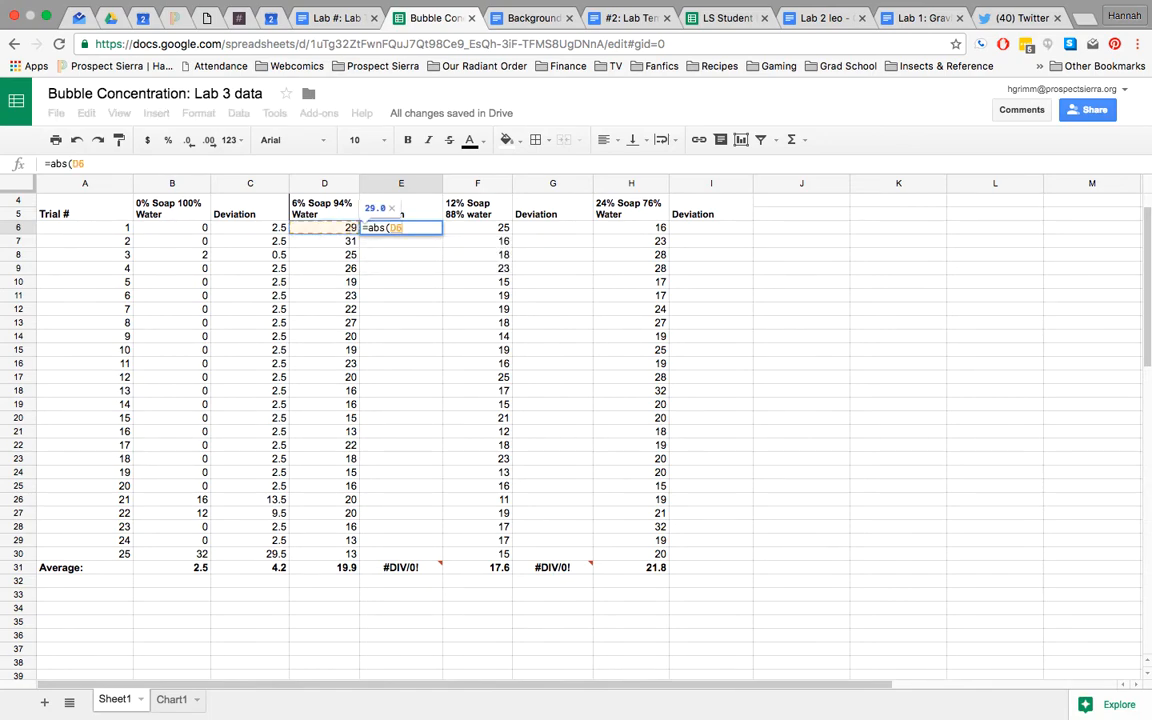
pyautogui.write('-19.9')
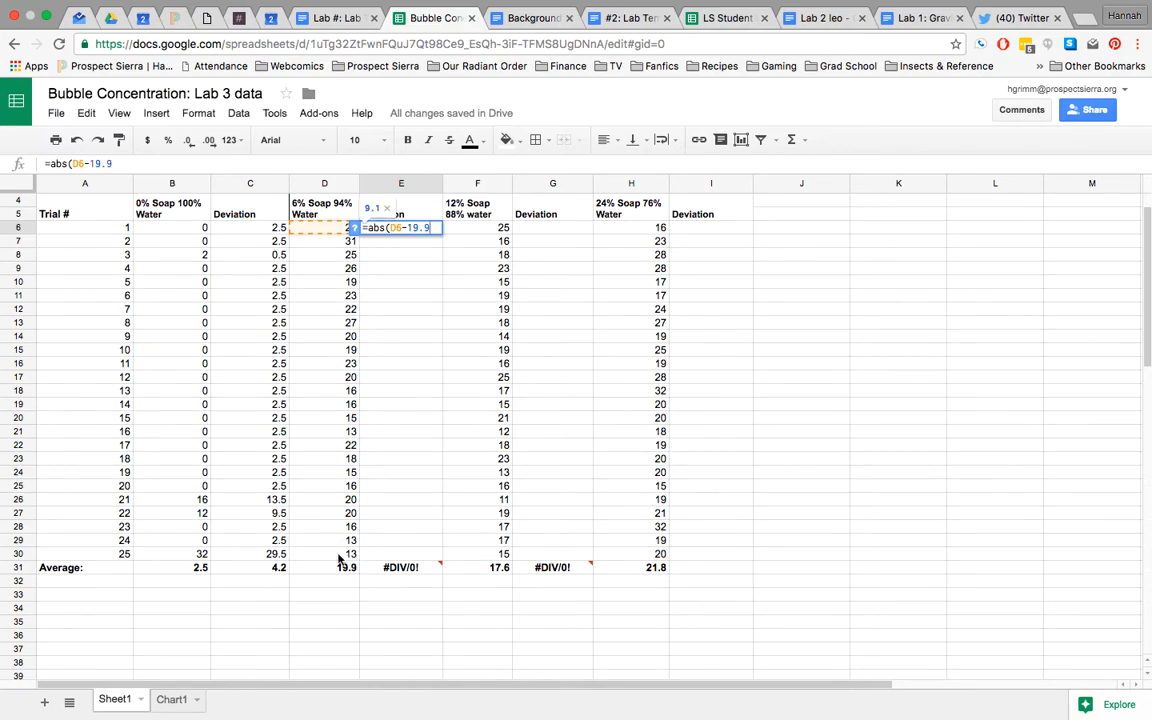
pyautogui.write(')')
pyautogui.press('Return')
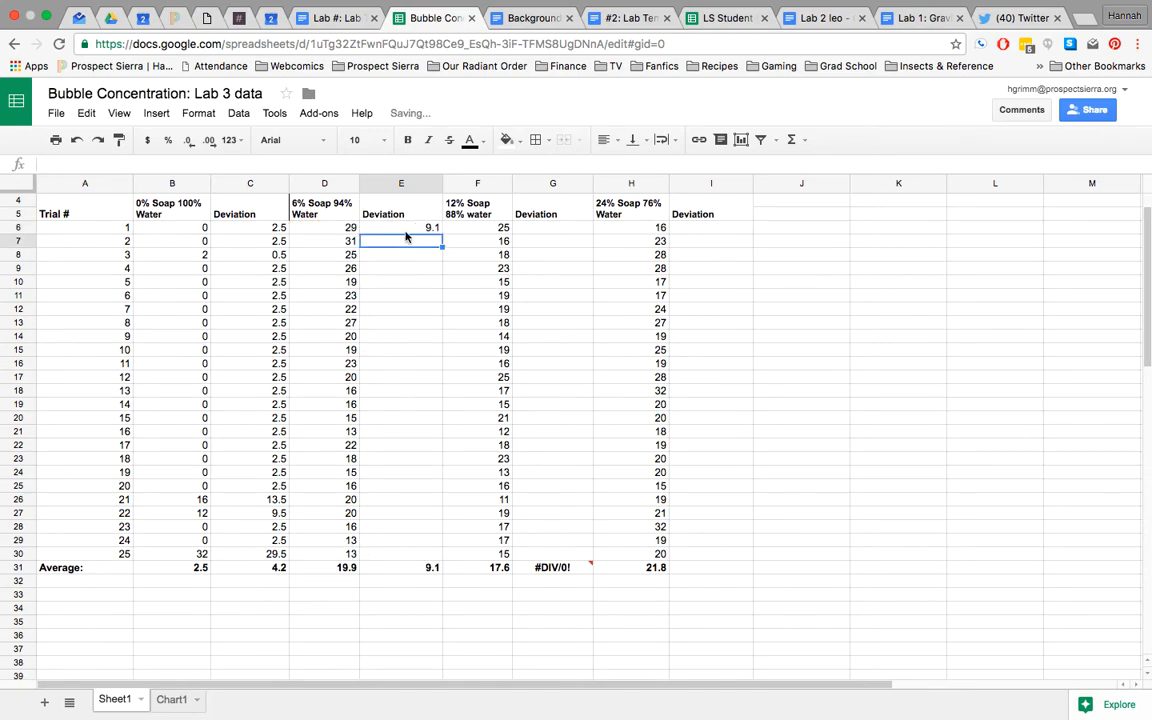
pyautogui.click(405, 231)
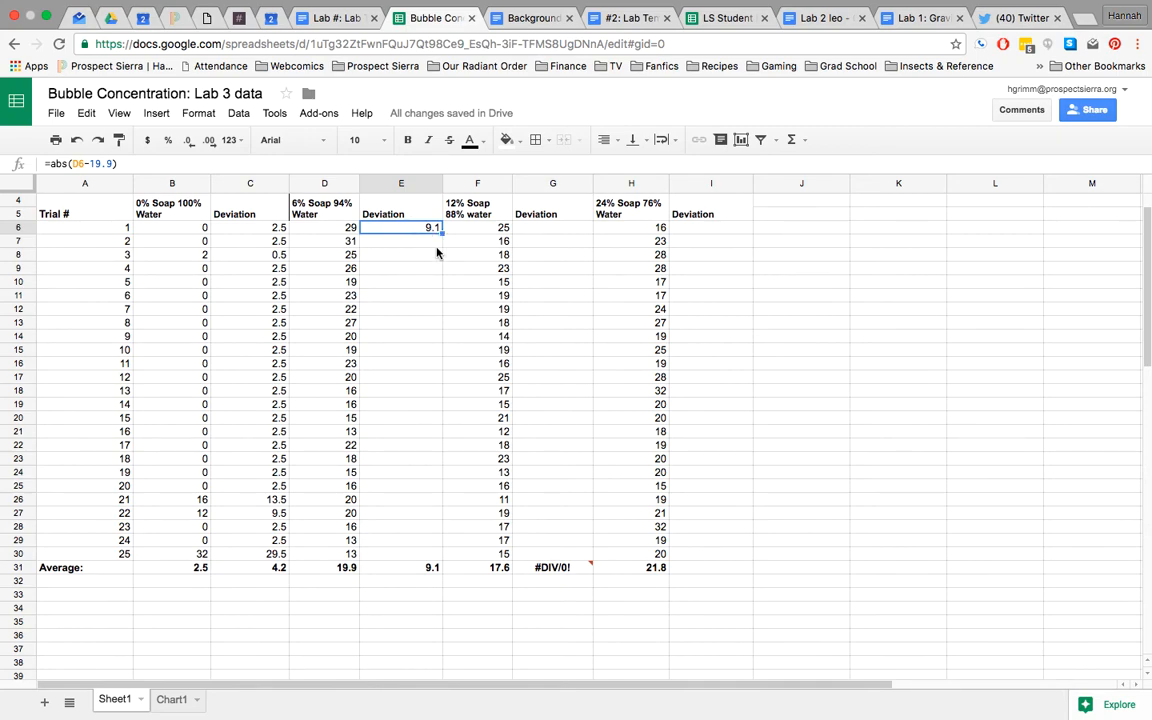
pyautogui.moveTo(441, 233); pyautogui.dragTo(432, 558)
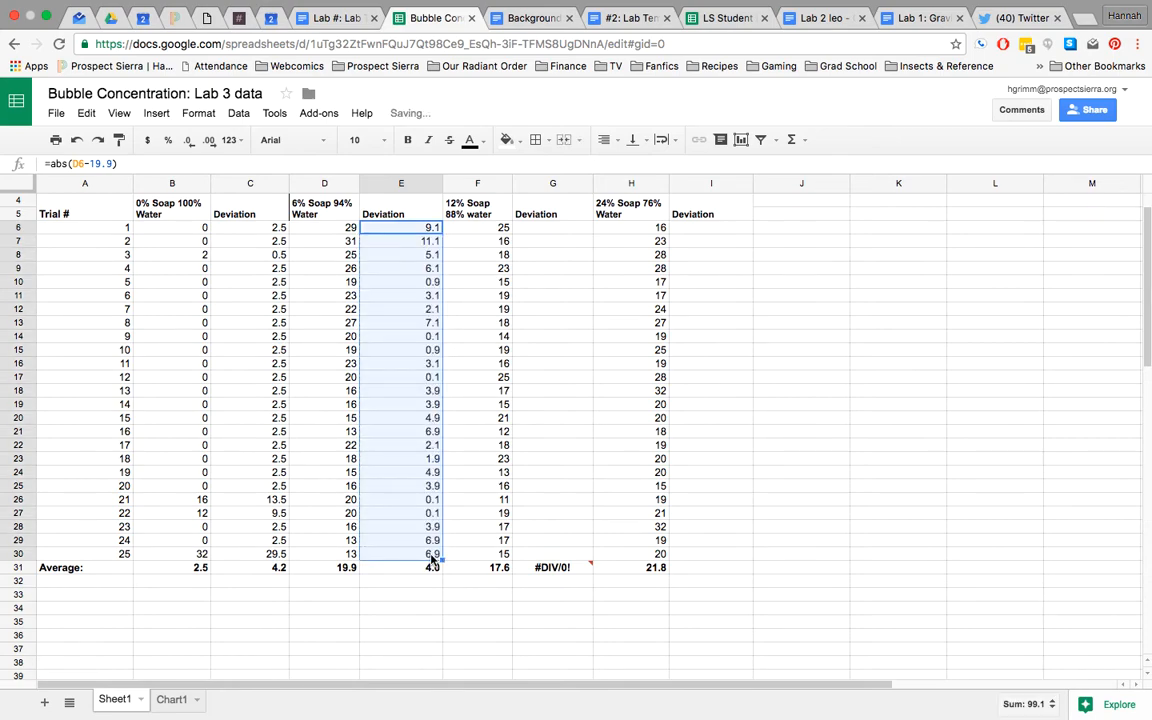
# Calculate the 12% soap deviations by entering =abs(F6-17.6) in G6 and filling it down to G30
pyautogui.click(545, 229)
pyautogui.write('=abs(')
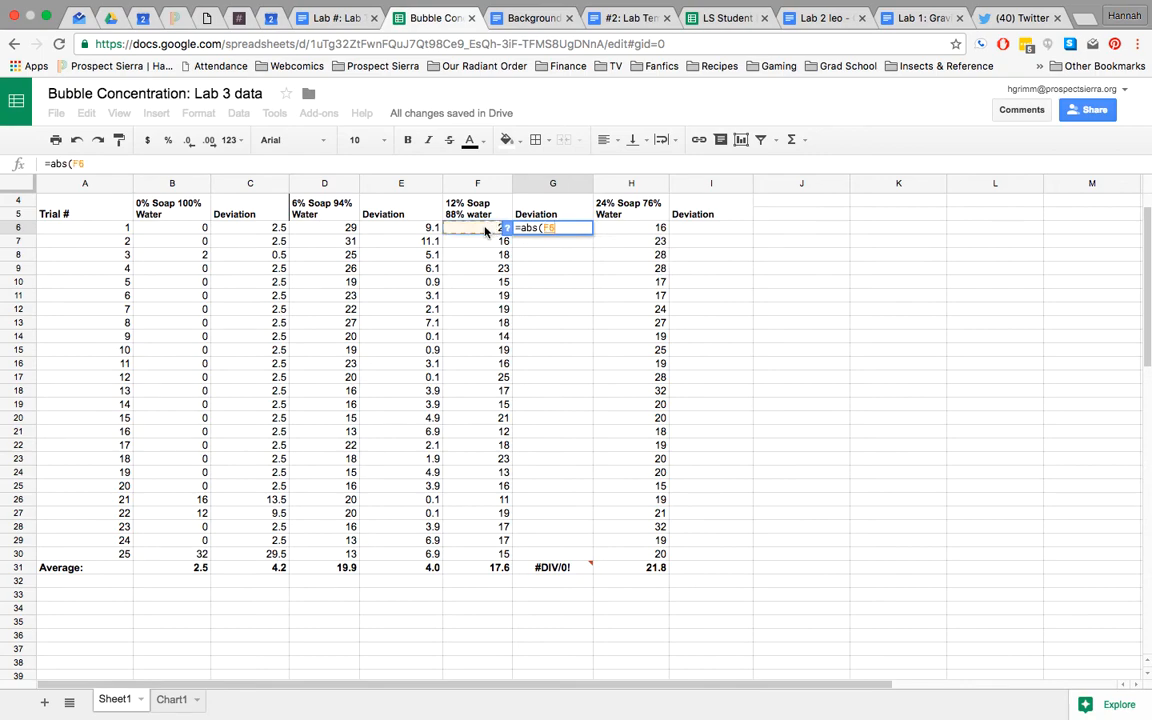
pyautogui.click(495, 229)
pyautogui.write('-17.6)')
pyautogui.press('Return')
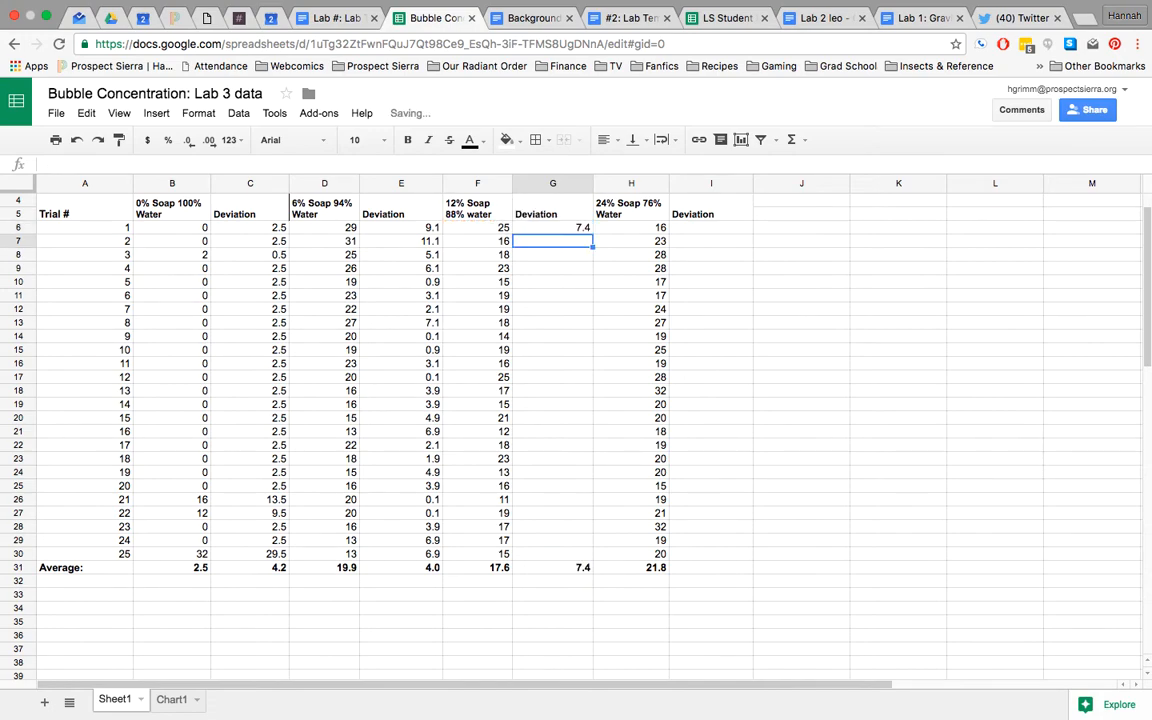
pyautogui.click(577, 229)
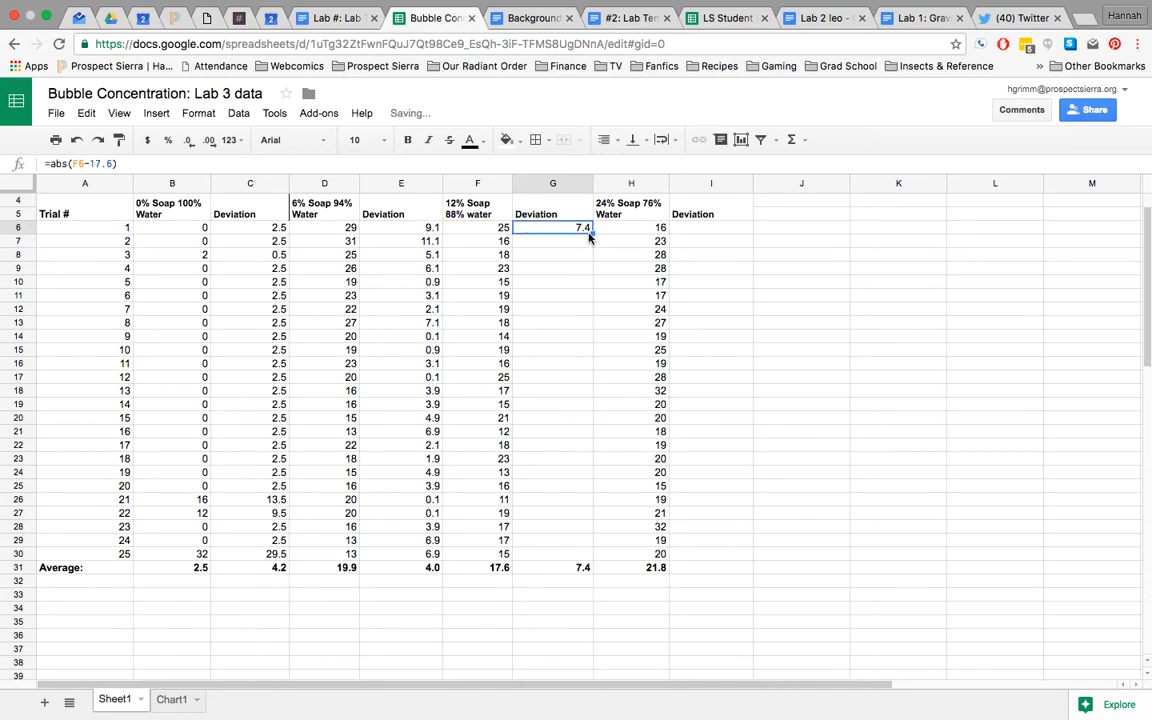
pyautogui.moveTo(589, 236); pyautogui.dragTo(583, 555)
# Calculate the 24% soap deviations by entering =abs(H6-21.8) in I6 and filling it down to I30
pyautogui.click(688, 229)
pyautogui.write('=a')
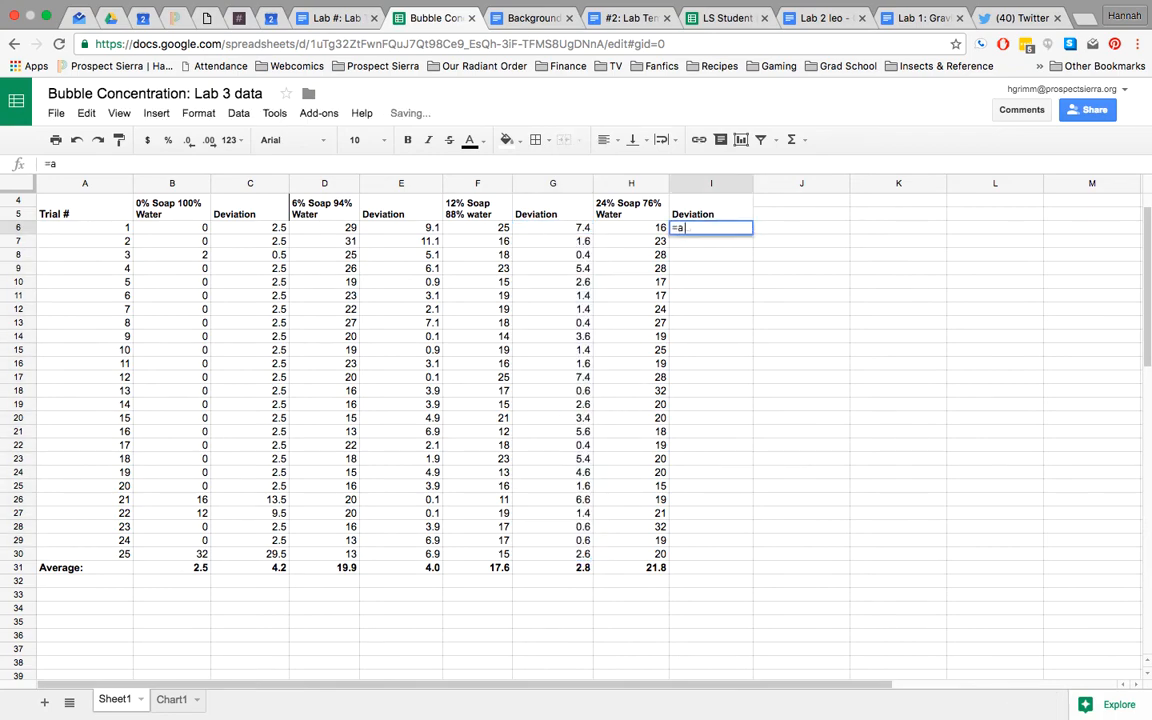
pyautogui.write('bs(H6=')
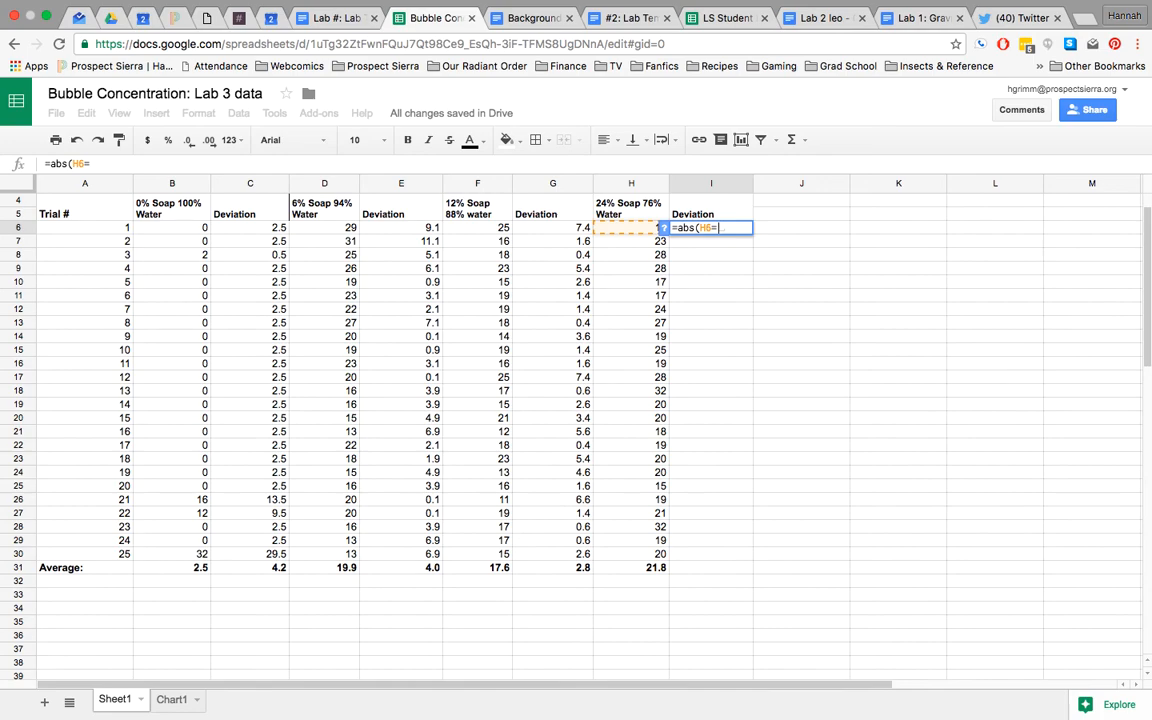
pyautogui.press('BackSpace')
pyautogui.write('-')
pyautogui.write('21.8)')
pyautogui.press('Return')
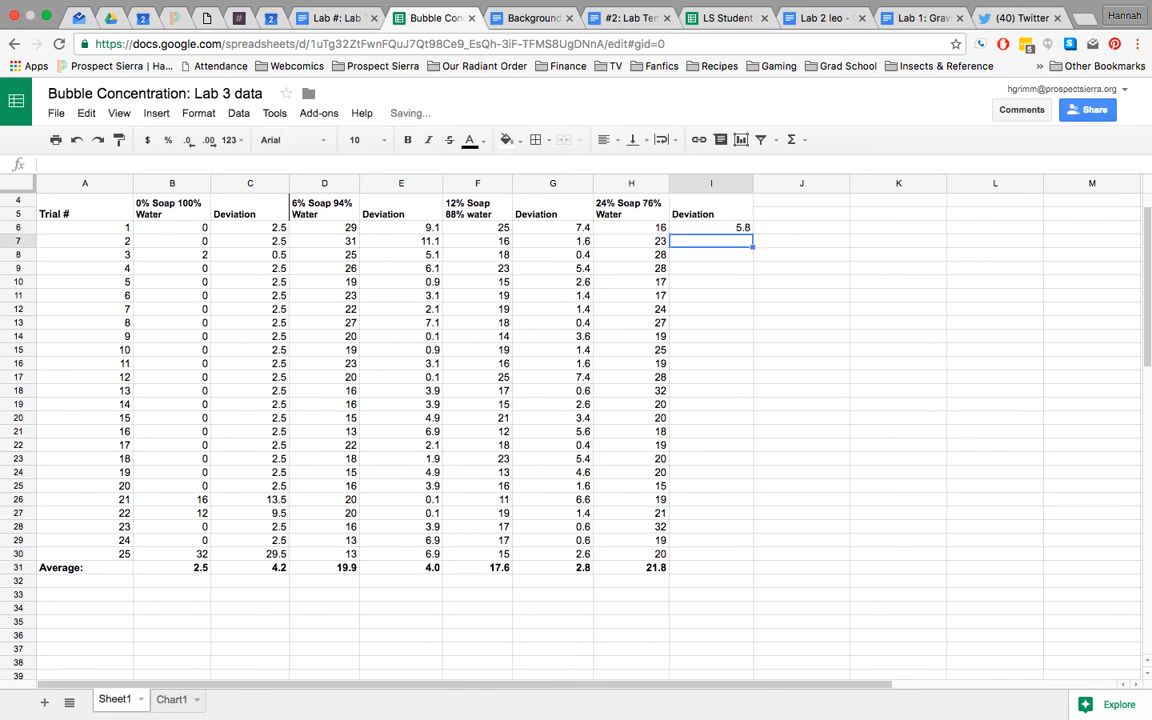
pyautogui.click(710, 229)
pyautogui.moveTo(745, 230); pyautogui.dragTo(743, 433)
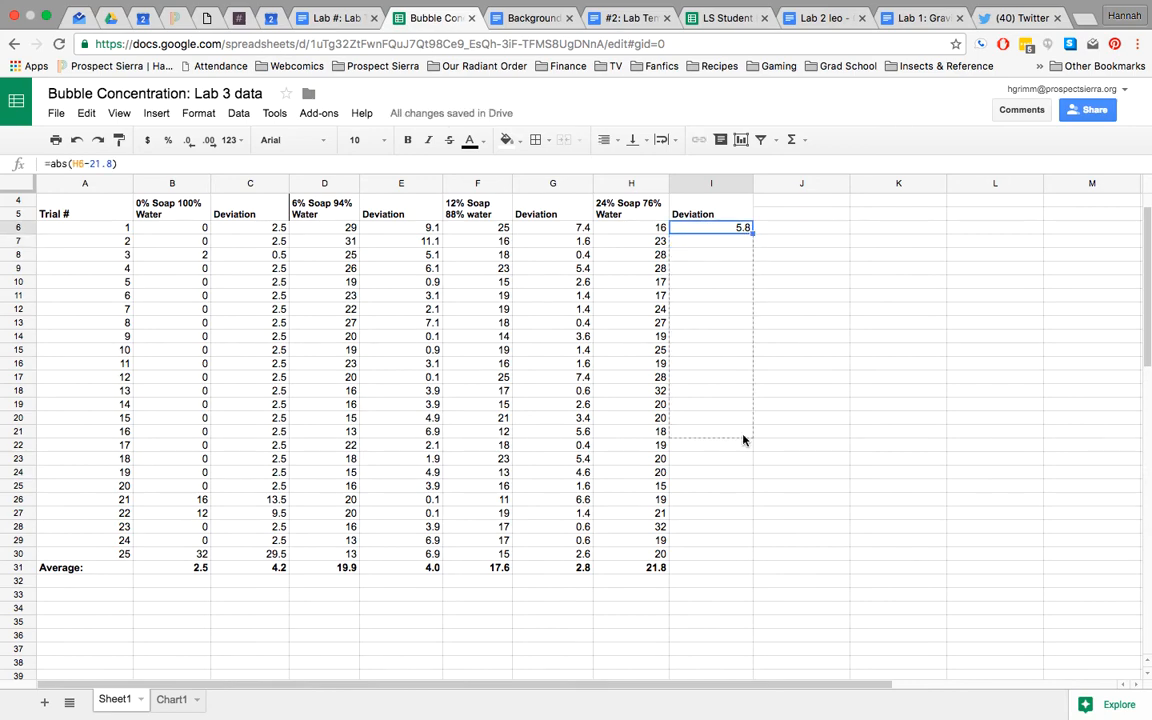
pyautogui.moveTo(732, 555); pyautogui.dragTo(732, 555)
# Extend the average formula from H31 to I31 to average the 24% soap deviations
pyautogui.click(662, 568)
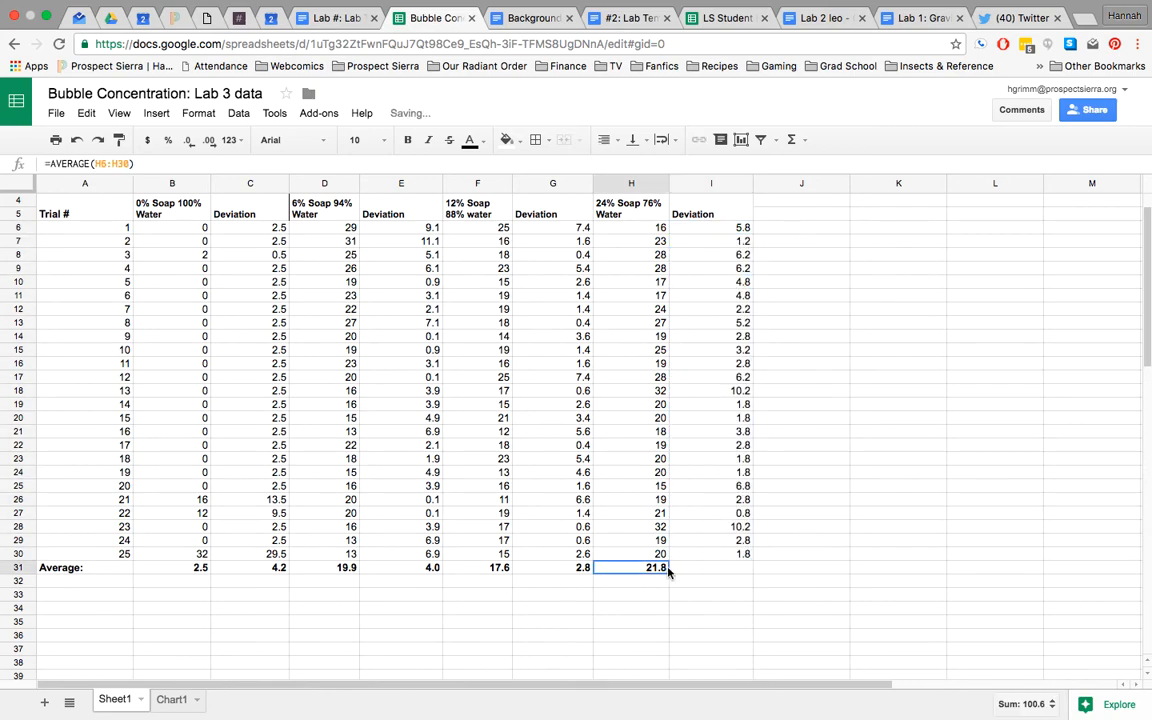
pyautogui.moveTo(669, 574); pyautogui.dragTo(707, 568)
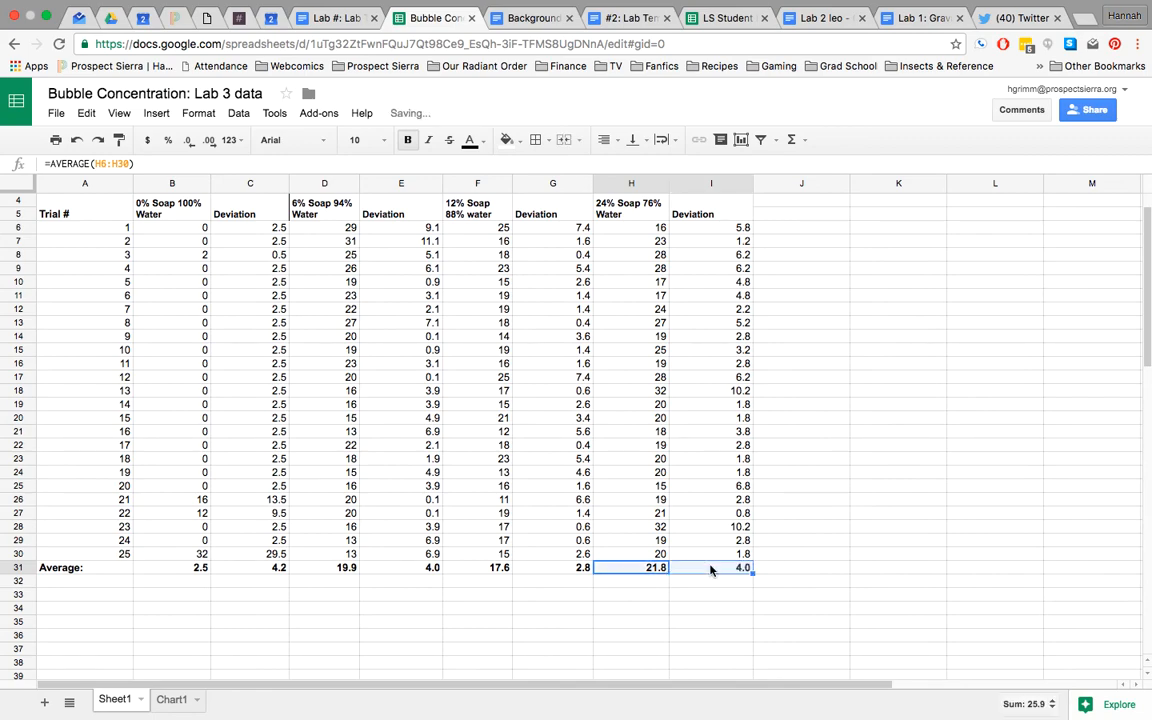
pyautogui.click(724, 659)
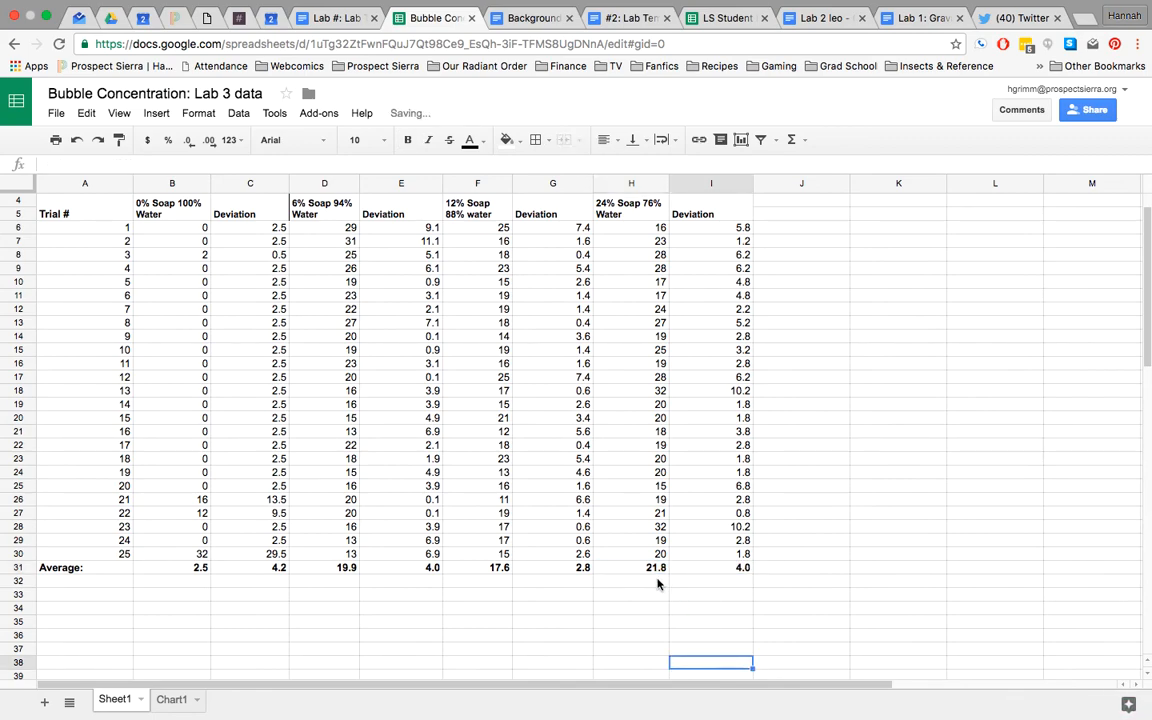